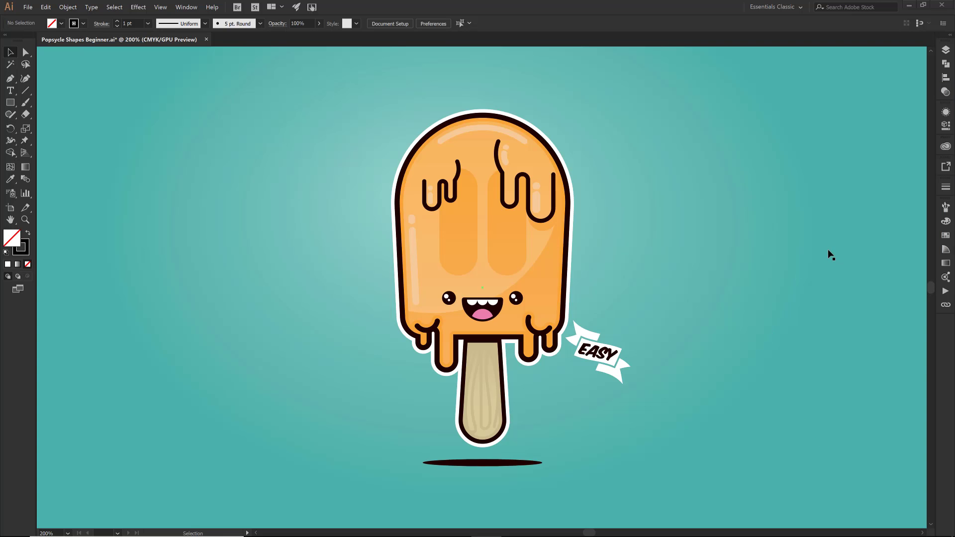
# Show the Swatches panel from the right dock and check the Window menu's panel list
pyautogui.click(945, 237)
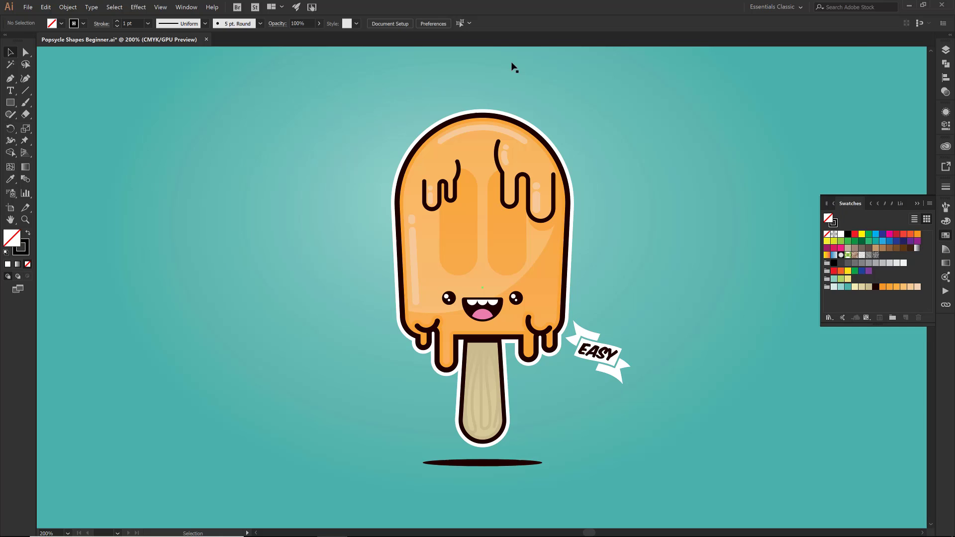
pyautogui.click(184, 6)
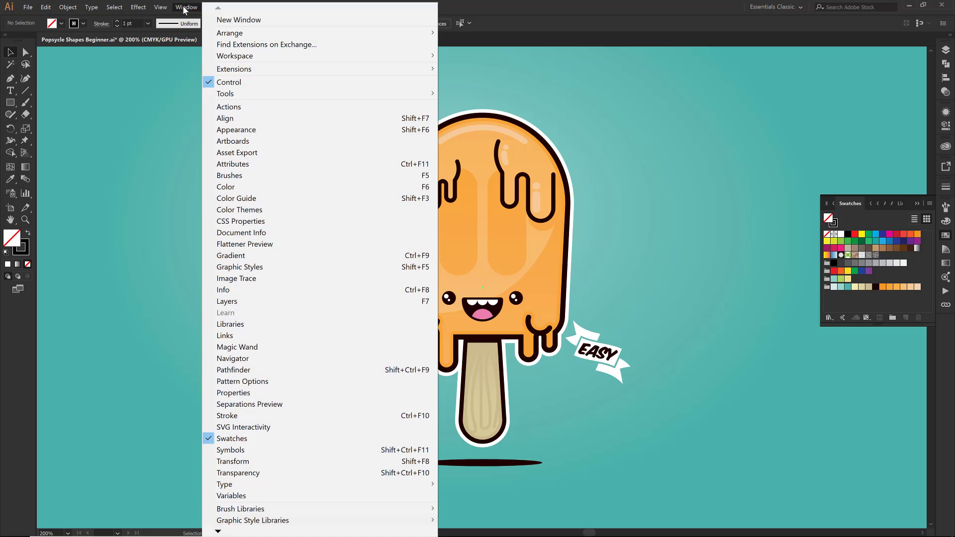
# Enable Swatches in the Window menu and choose Other Library from the Swatch Libraries menu
pyautogui.click(302, 440)
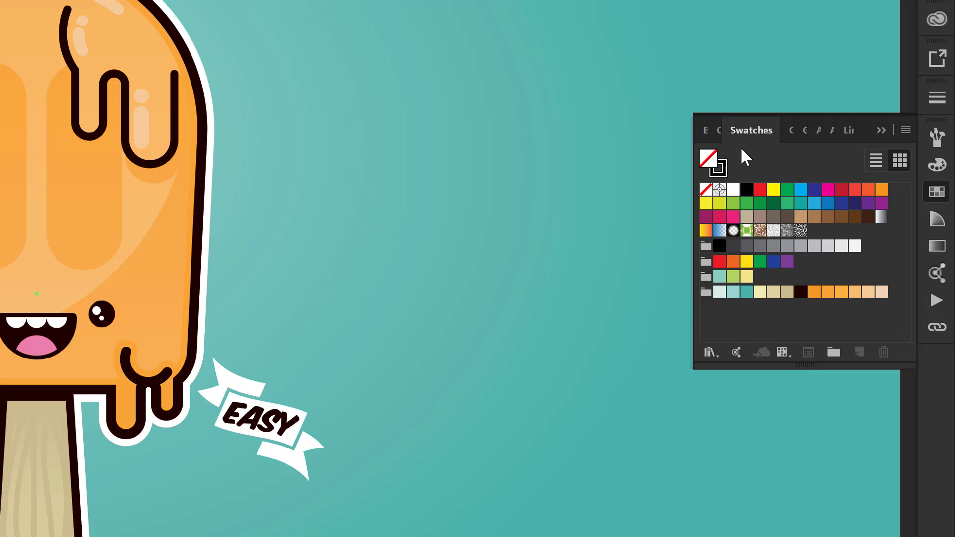
pyautogui.click(709, 352)
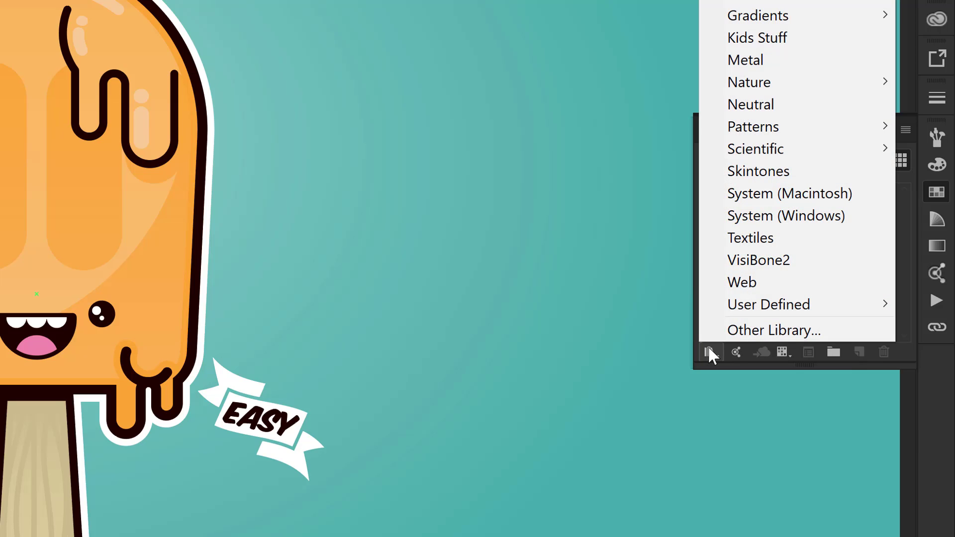
pyautogui.click(733, 330)
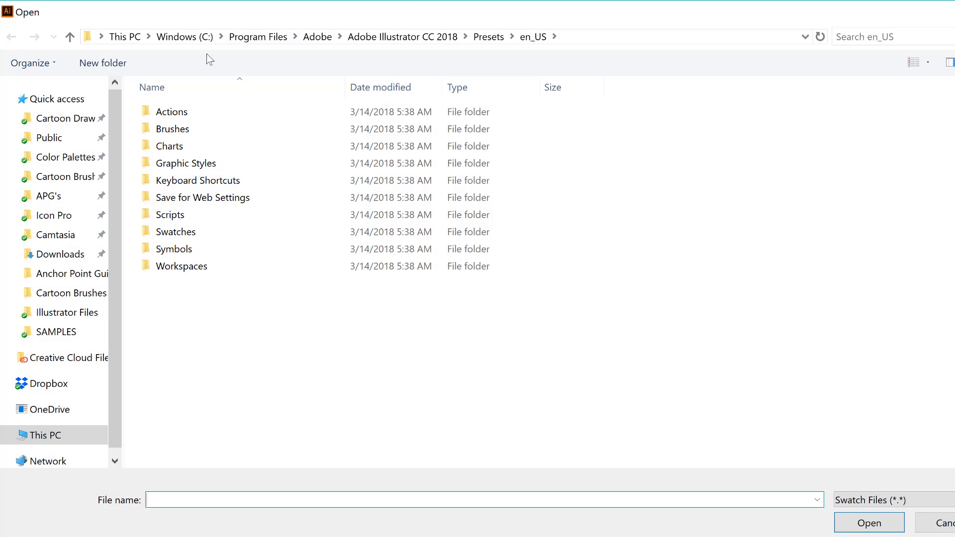
# Open Popsicle Shapes Beginner from Downloads > Illustrator Tutorial Resources > Color Palettes > Swatch Libraries
pyautogui.click(48, 255)
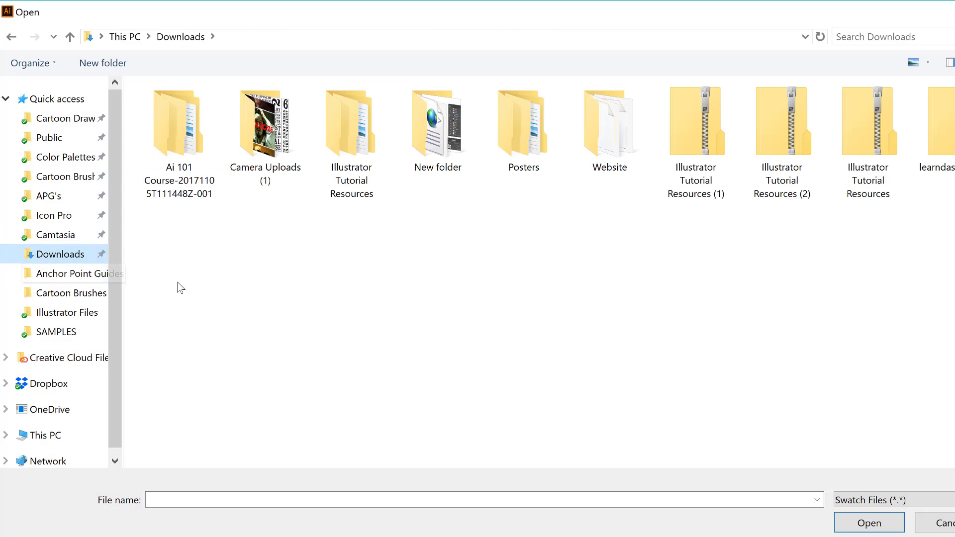
pyautogui.doubleClick(350, 158)
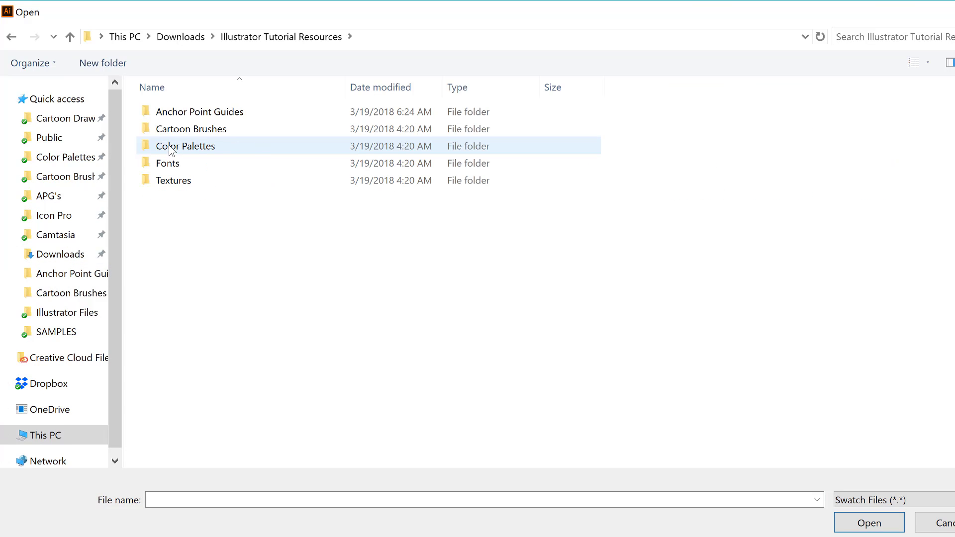
pyautogui.doubleClick(171, 150)
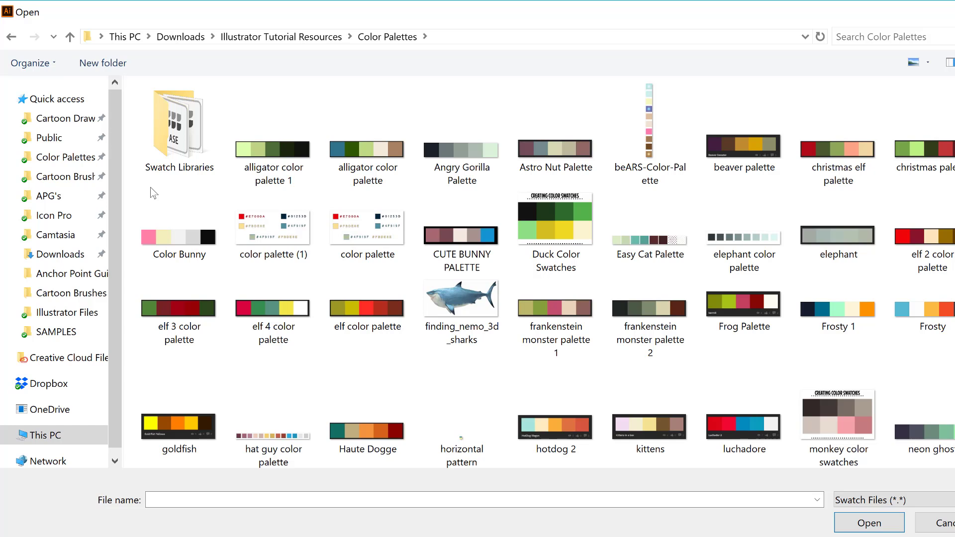
pyautogui.doubleClick(182, 142)
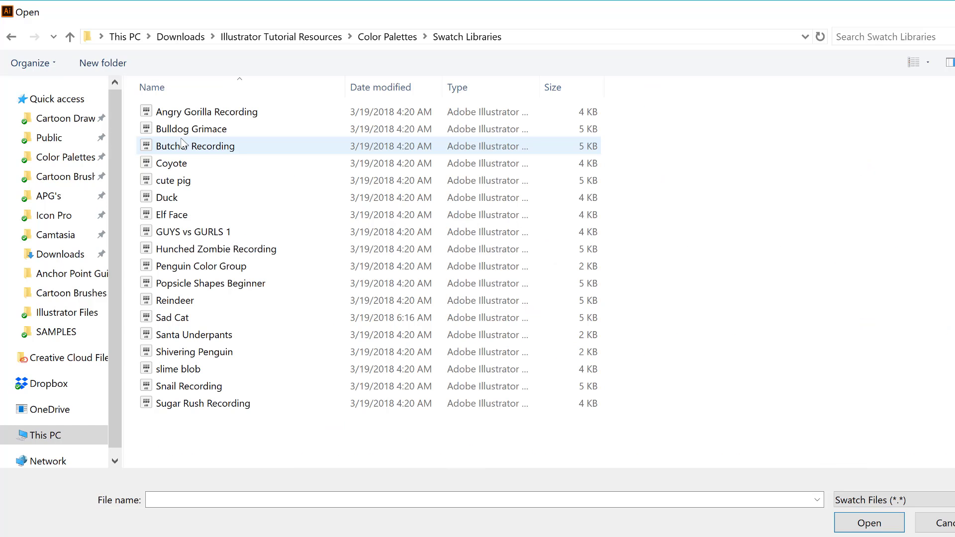
pyautogui.click(248, 289)
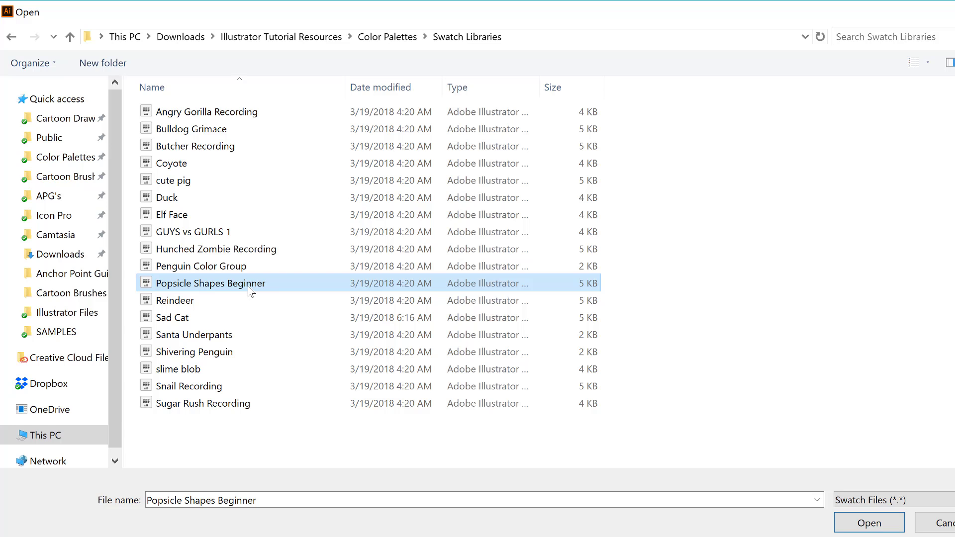
pyautogui.click(867, 524)
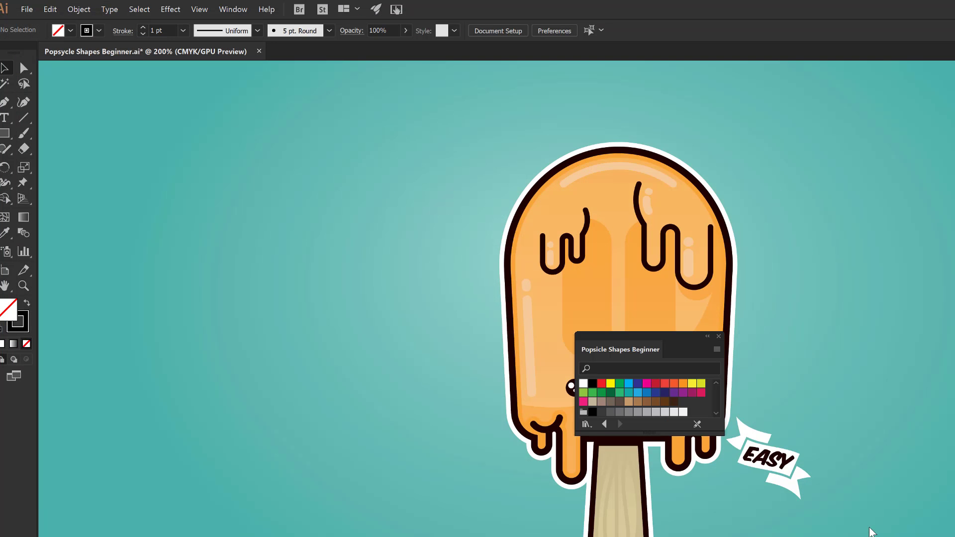
# Dock the library beside Swatches, enlarge it, select the Moonshine group, then close it
pyautogui.moveTo(673, 343); pyautogui.dragTo(796, 207)
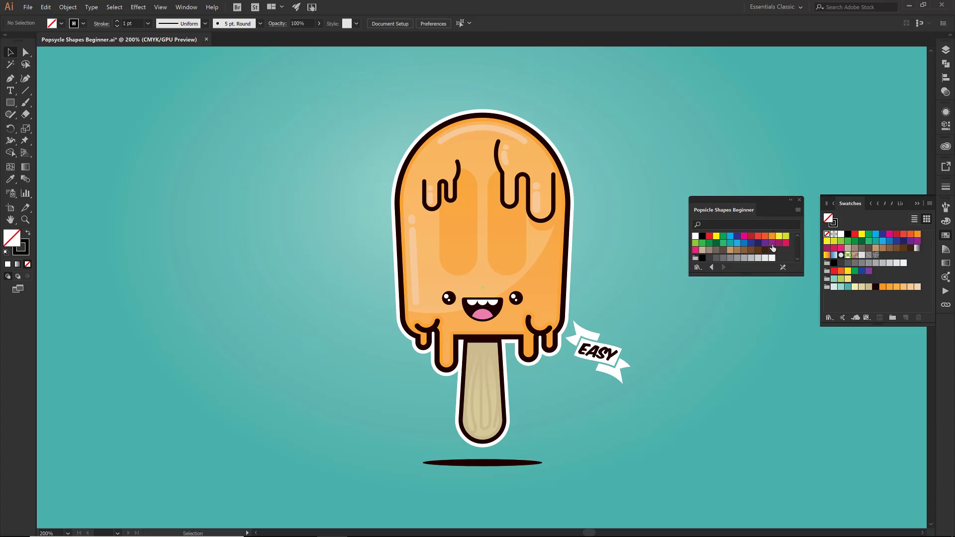
pyautogui.moveTo(755, 275); pyautogui.dragTo(756, 326)
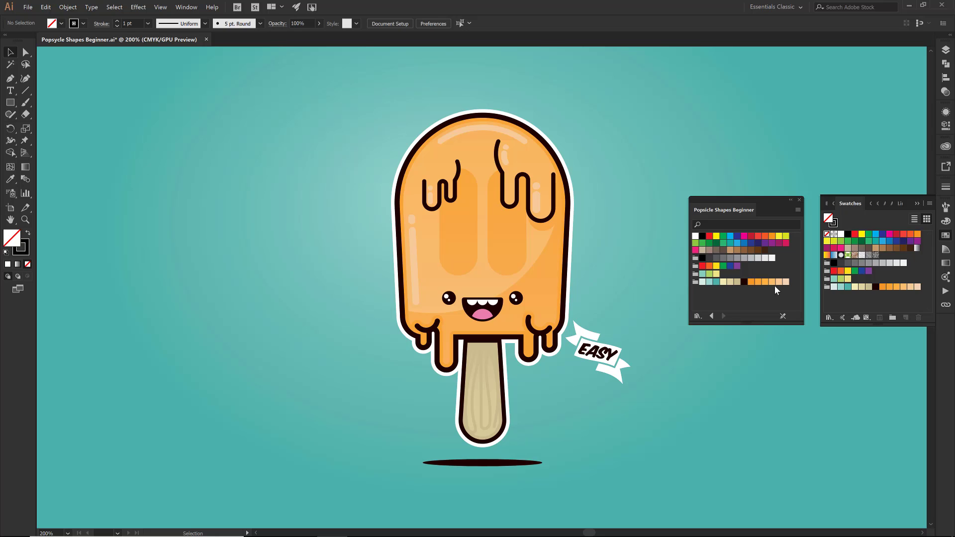
pyautogui.click(695, 286)
pyautogui.click(799, 199)
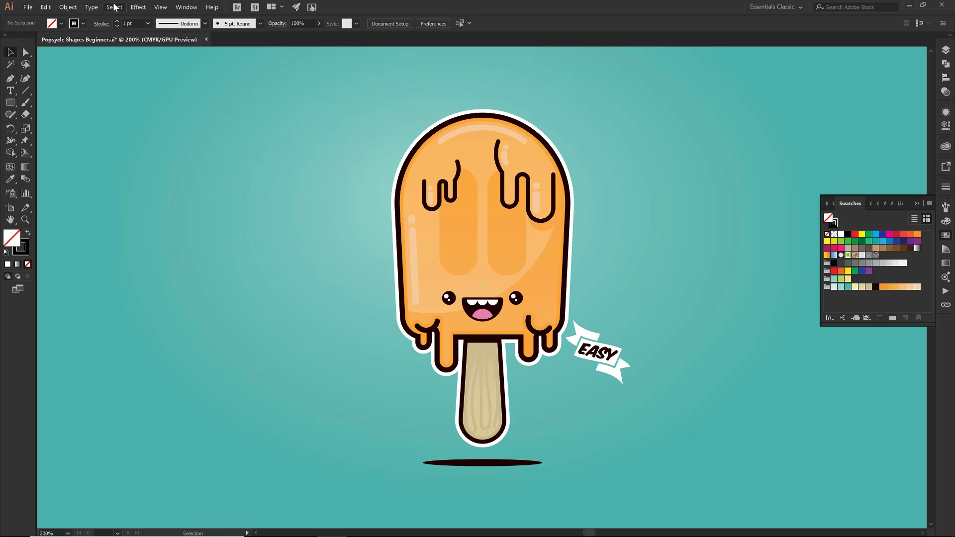
# Place hotdog 2 from Downloads > Illustrator Tutorial Resources > Color Palettes onto the artboard
pyautogui.click(28, 7)
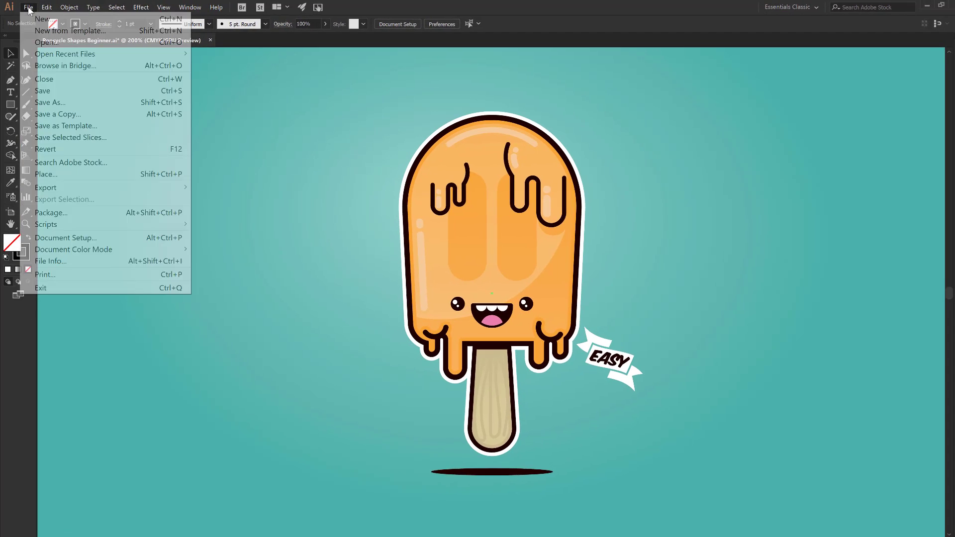
pyautogui.click(75, 193)
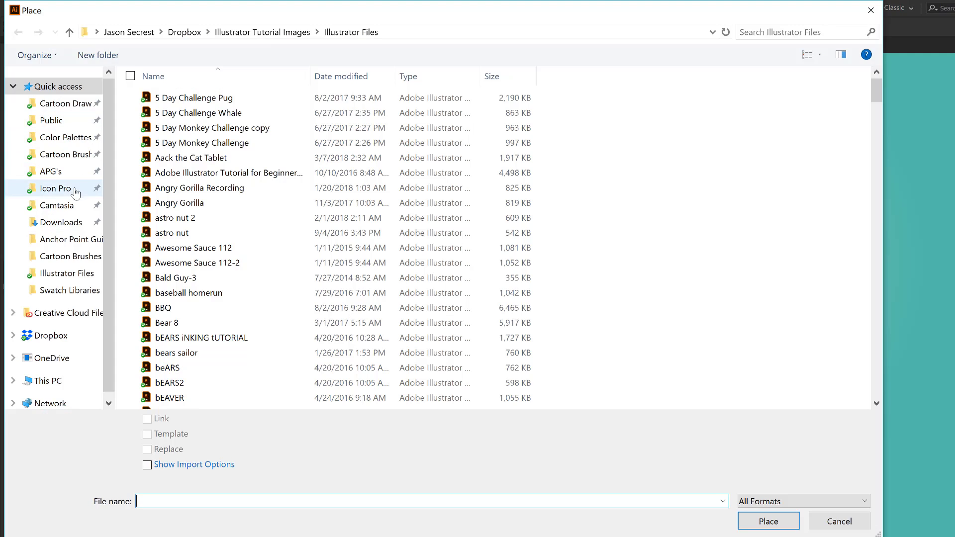
pyautogui.click(64, 223)
pyautogui.doubleClick(293, 148)
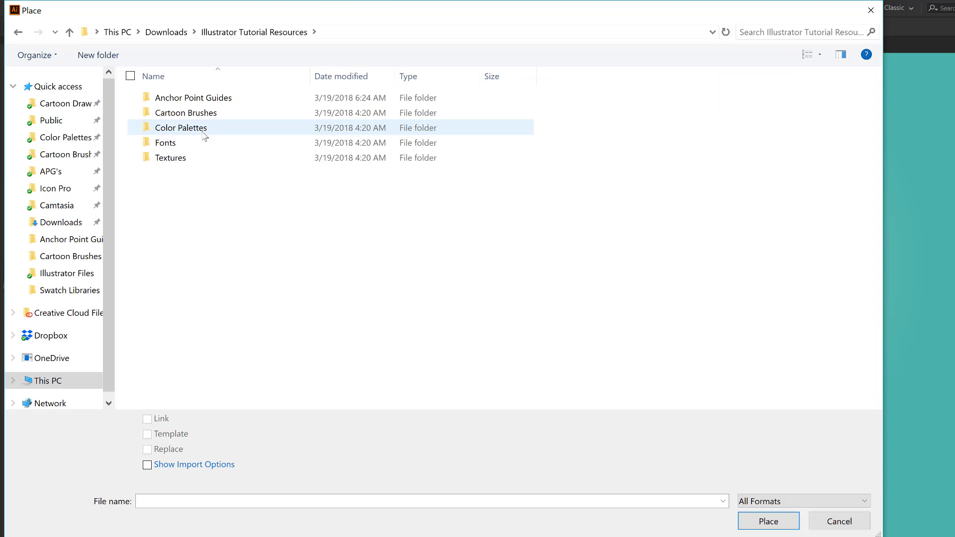
pyautogui.doubleClick(193, 131)
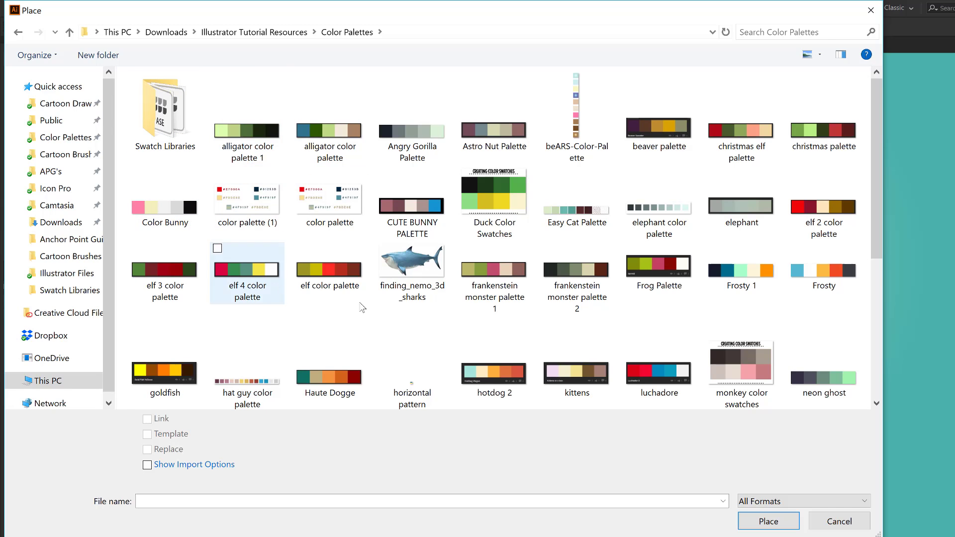
pyautogui.click(494, 375)
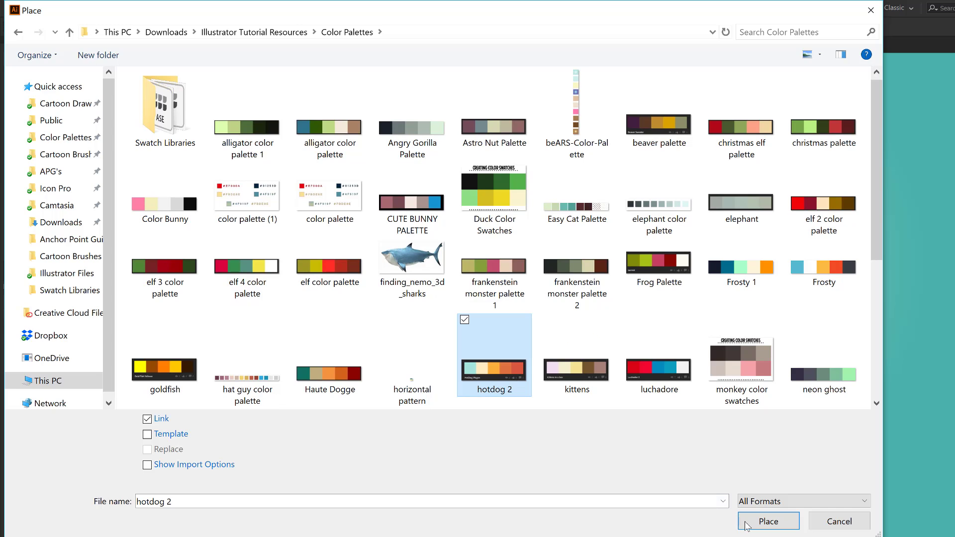
pyautogui.click(766, 522)
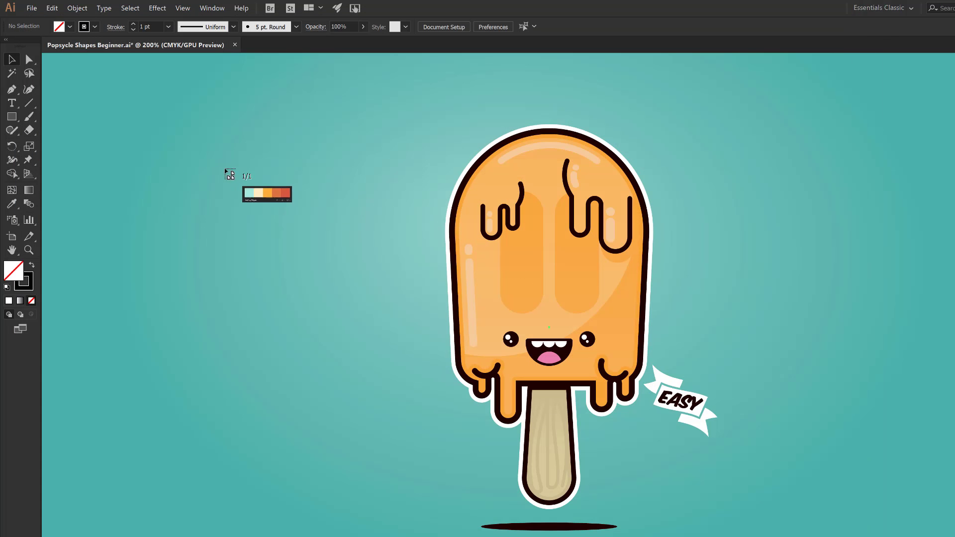
pyautogui.click(168, 136)
# Move the palette image to the upper left and float the Swatches panel below it
pyautogui.moveTo(268, 224); pyautogui.dragTo(189, 215)
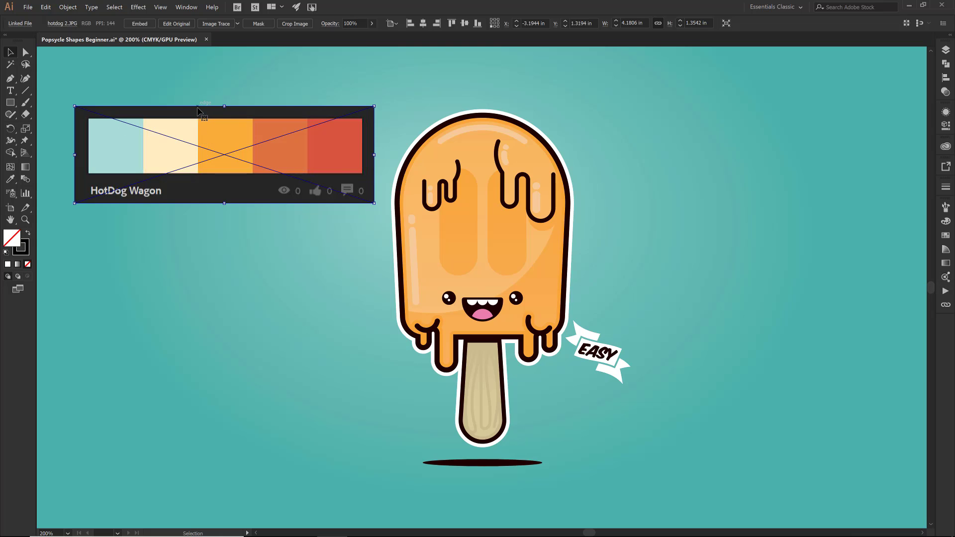
pyautogui.click(946, 234)
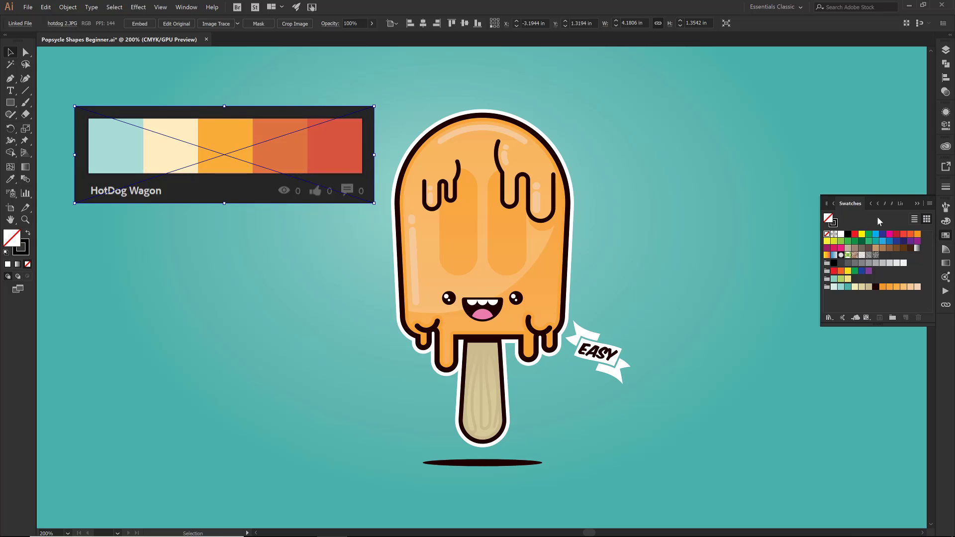
pyautogui.moveTo(853, 204); pyautogui.dragTo(97, 213)
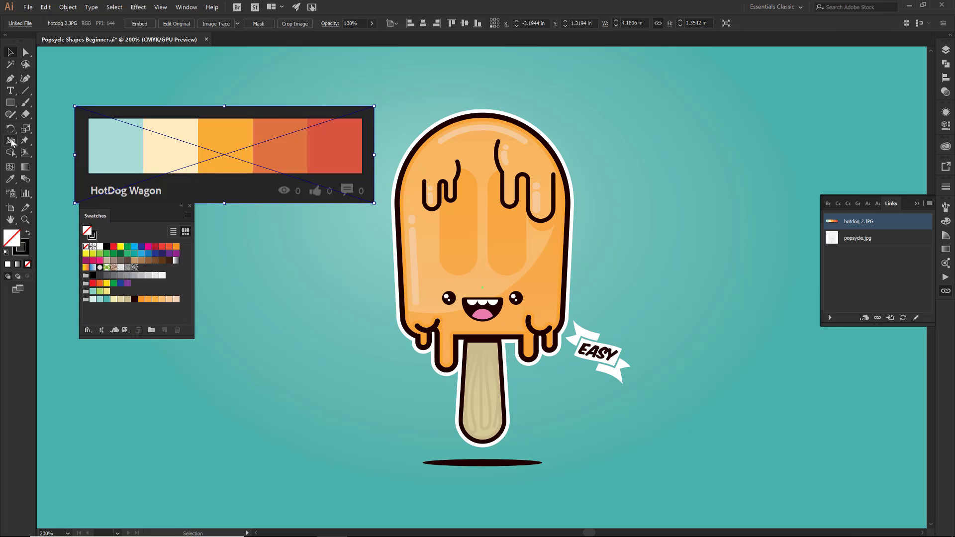
# Eyedrop the palette's light blue and create an empty colour group named 'Popsicle'
pyautogui.click(10, 179)
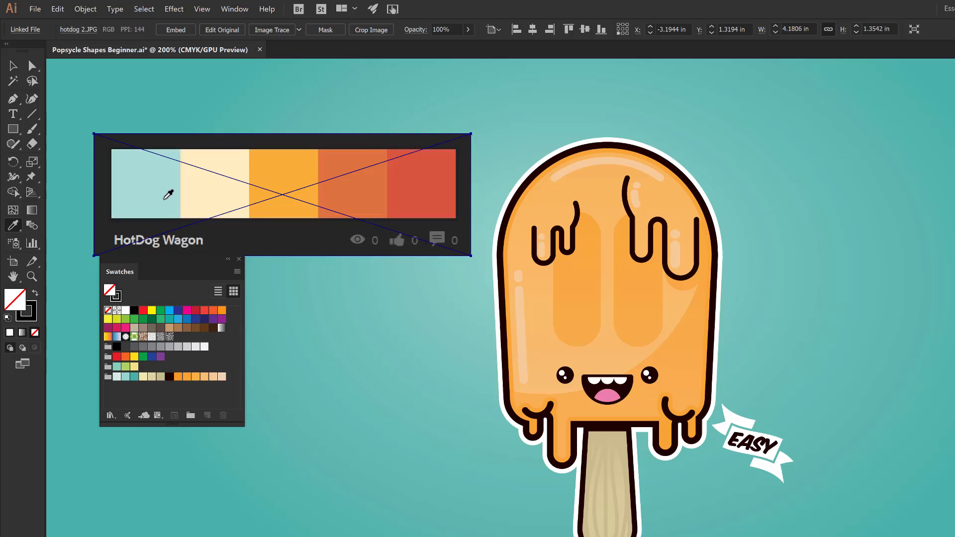
pyautogui.click(168, 195)
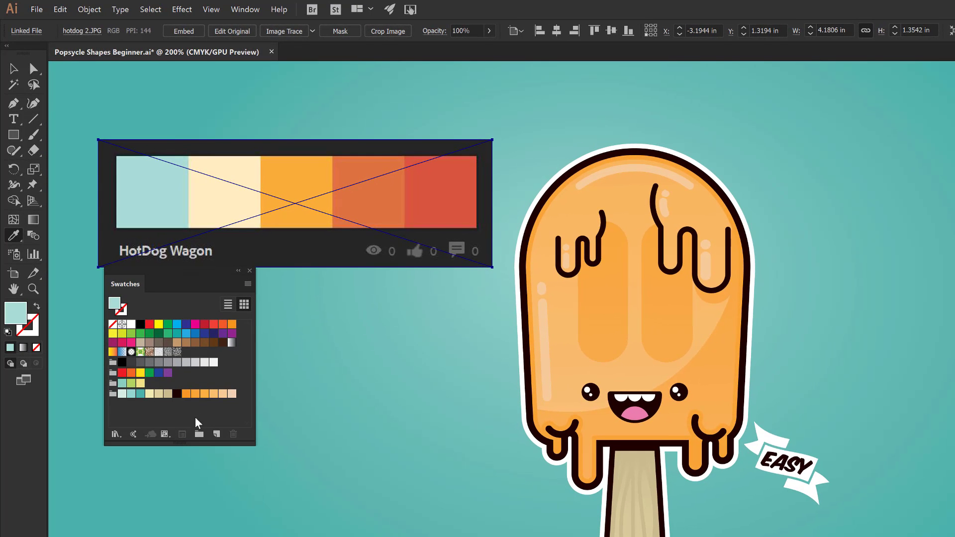
pyautogui.click(199, 434)
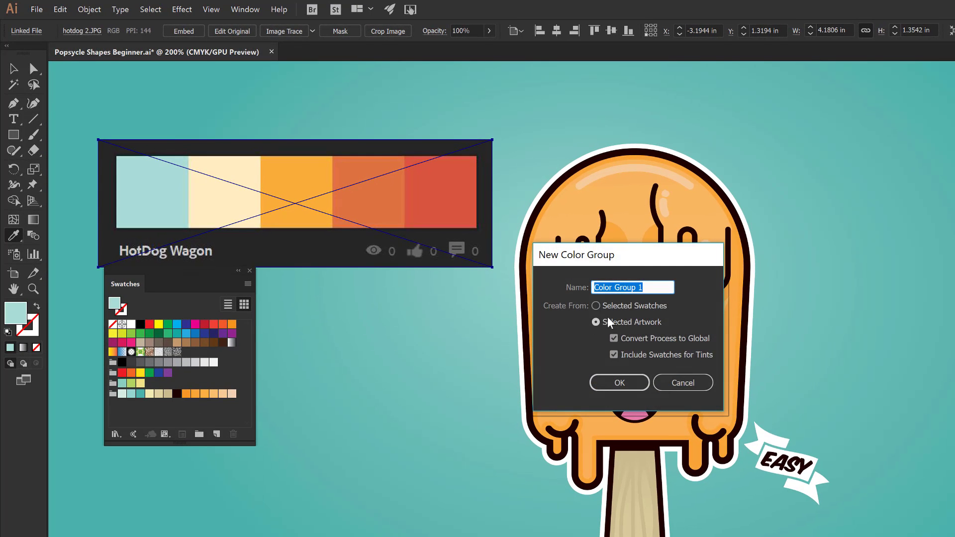
pyautogui.write('Popsicle')
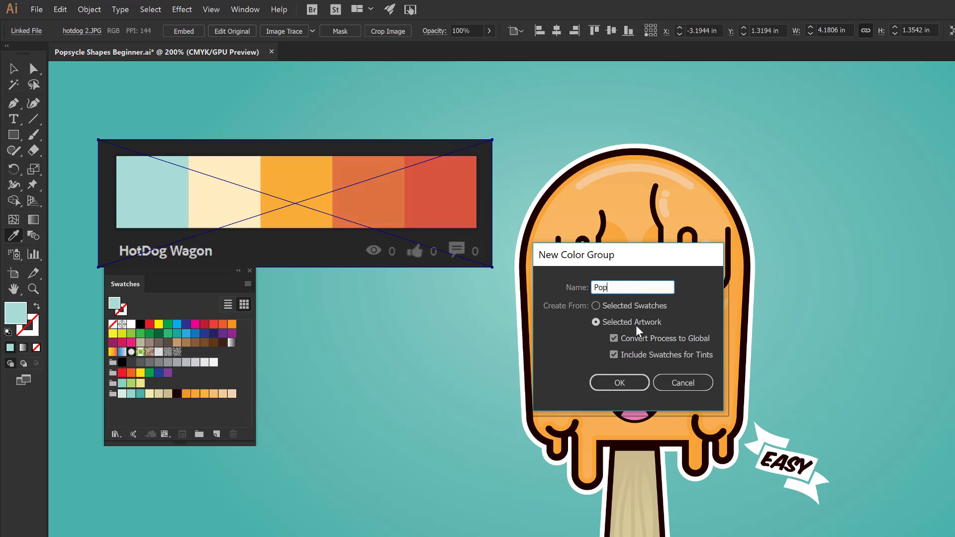
pyautogui.click(619, 383)
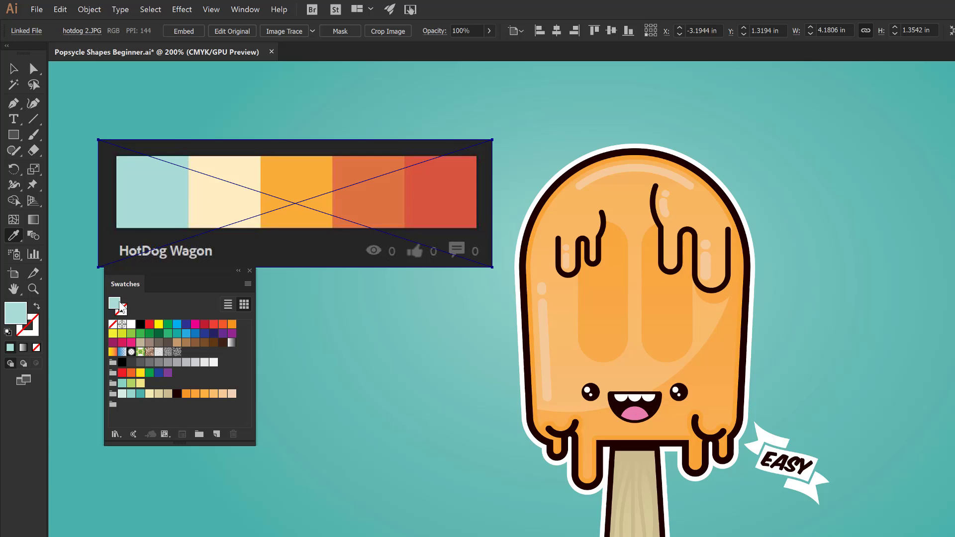
# Add light blue, cream, orange, dark orange and red palette swatches to the Popsicle group
pyautogui.moveTo(115, 305); pyautogui.dragTo(116, 404)
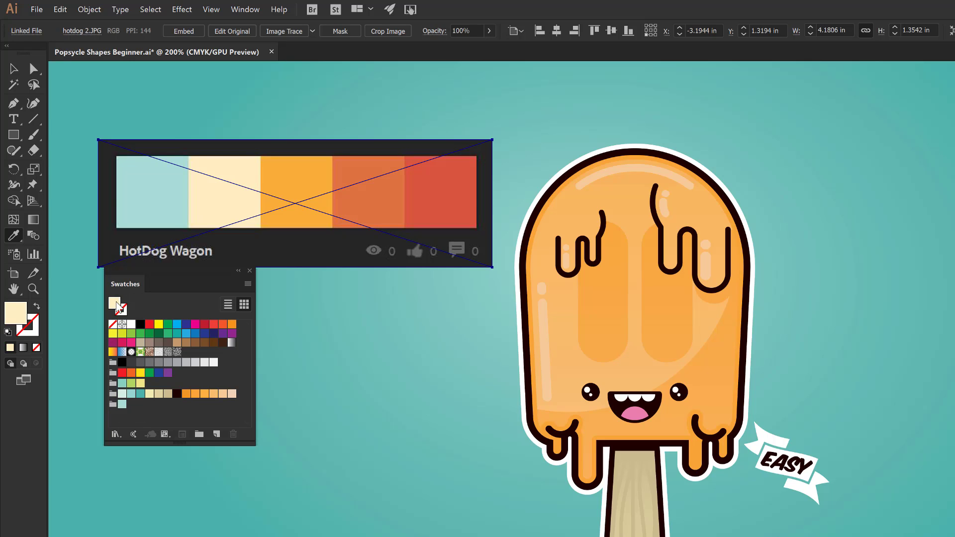
pyautogui.moveTo(115, 304); pyautogui.dragTo(122, 404)
pyautogui.moveTo(185, 352); pyautogui.dragTo(131, 405)
pyautogui.click(297, 182)
pyautogui.moveTo(117, 306); pyautogui.dragTo(140, 405)
pyautogui.click(349, 204)
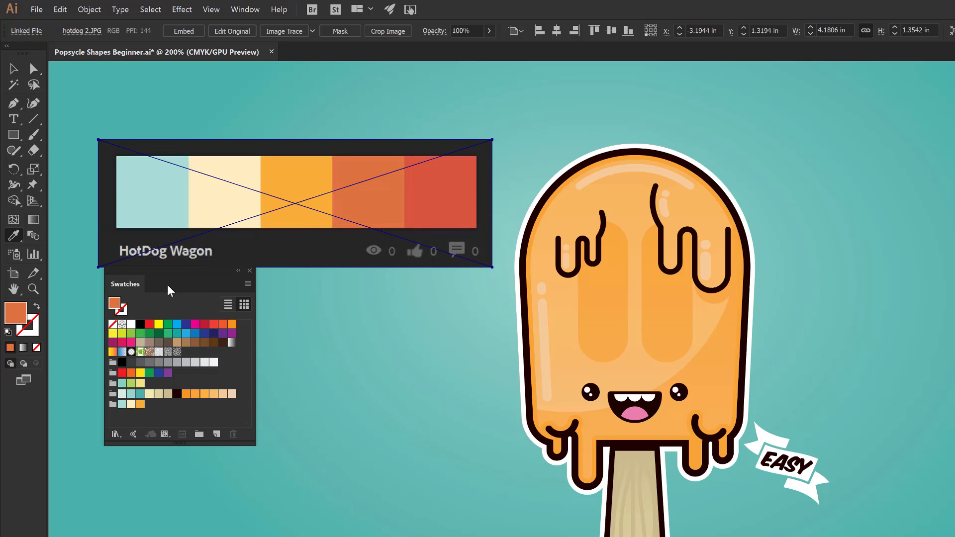
pyautogui.moveTo(115, 304); pyautogui.dragTo(144, 407)
pyautogui.moveTo(115, 304); pyautogui.dragTo(149, 403)
pyautogui.click(423, 203)
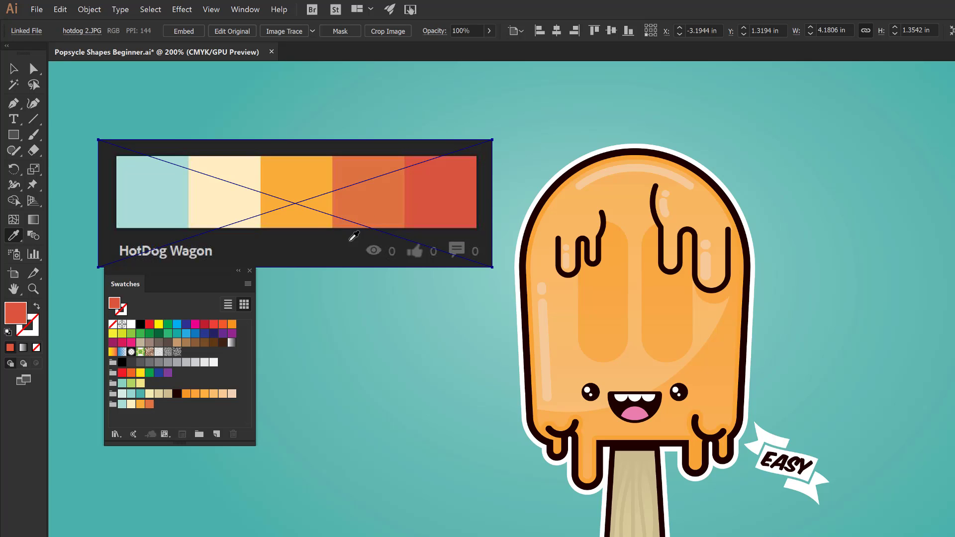
pyautogui.moveTo(117, 305); pyautogui.dragTo(149, 405)
pyautogui.moveTo(186, 352); pyautogui.dragTo(158, 405)
# Mix a lighter peach from the group's orange and add it to the Popsicle group
pyautogui.click(140, 403)
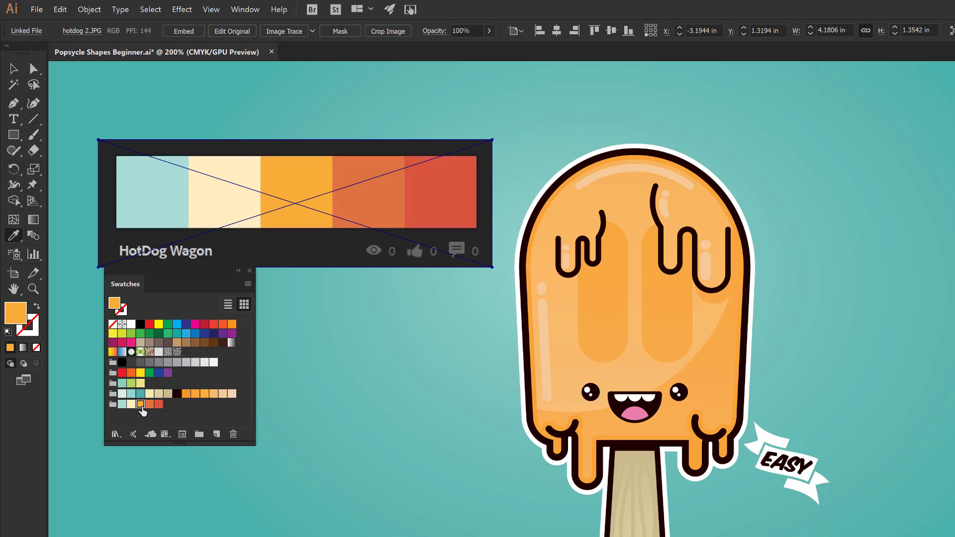
pyautogui.doubleClick(17, 315)
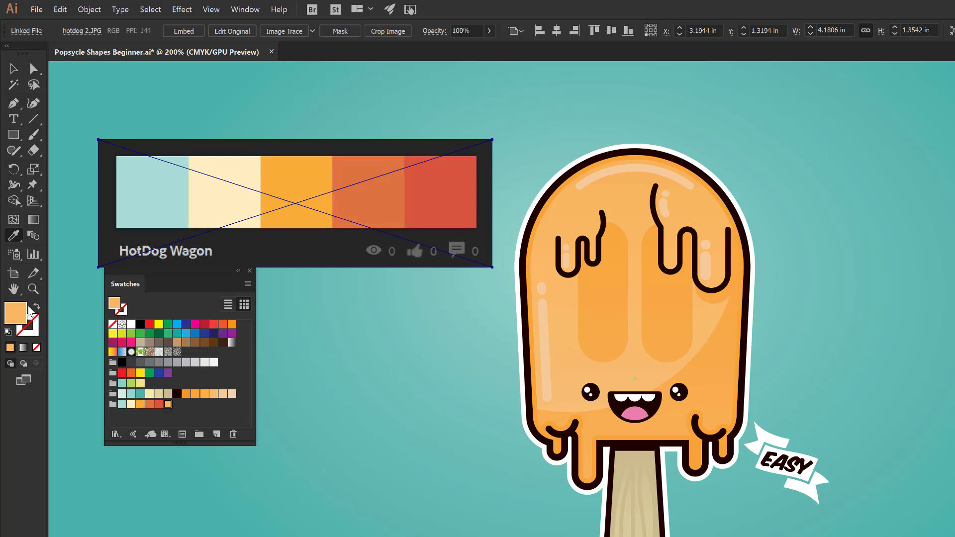
pyautogui.doubleClick(17, 323)
pyautogui.click(258, 255)
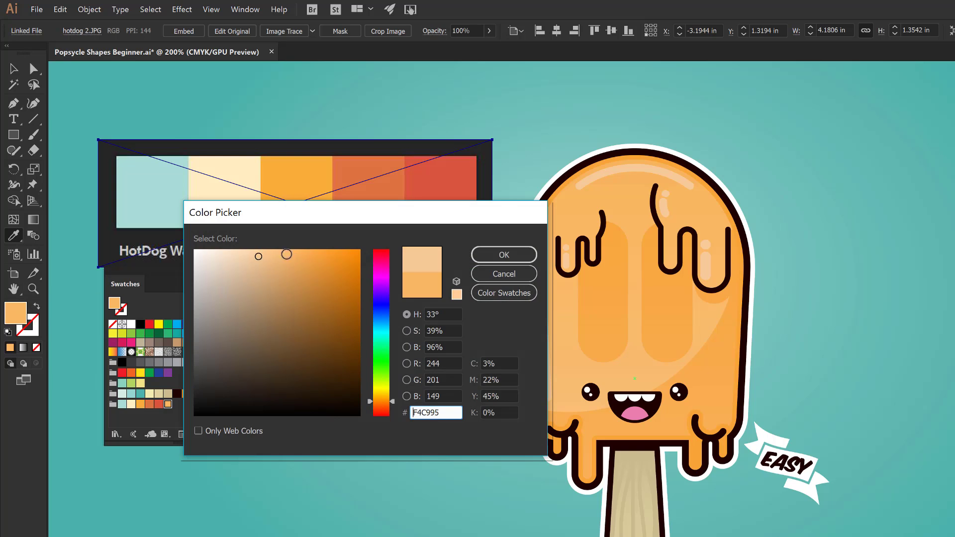
pyautogui.click(492, 255)
pyautogui.moveTo(22, 318)
pyautogui.mouseDown()
pyautogui.moveTo(132, 400)
pyautogui.moveTo(171, 409)
pyautogui.moveTo(154, 416)
pyautogui.mouseUp()
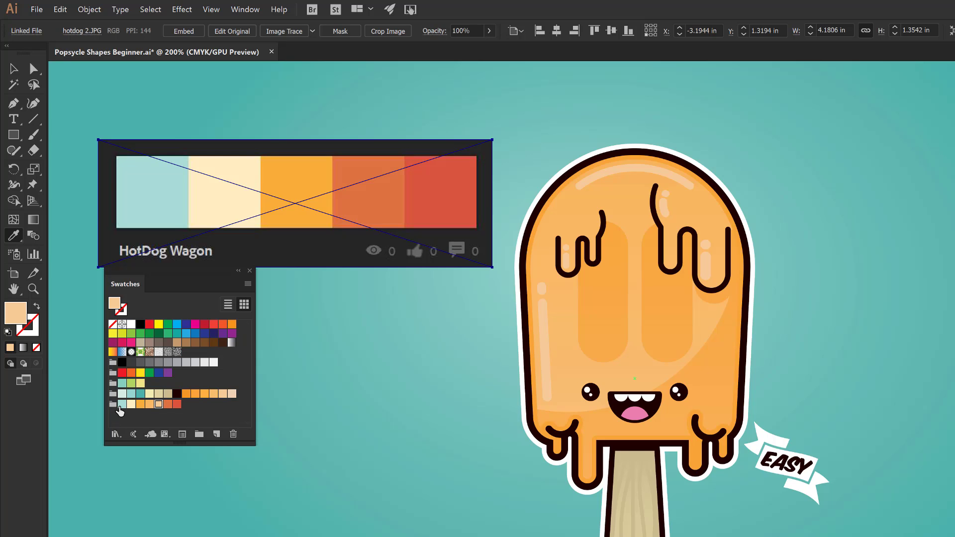
# Mix a darker teal (6FADA3) from the light blue and add it to the Popsicle group
pyautogui.click(122, 403)
pyautogui.doubleClick(20, 314)
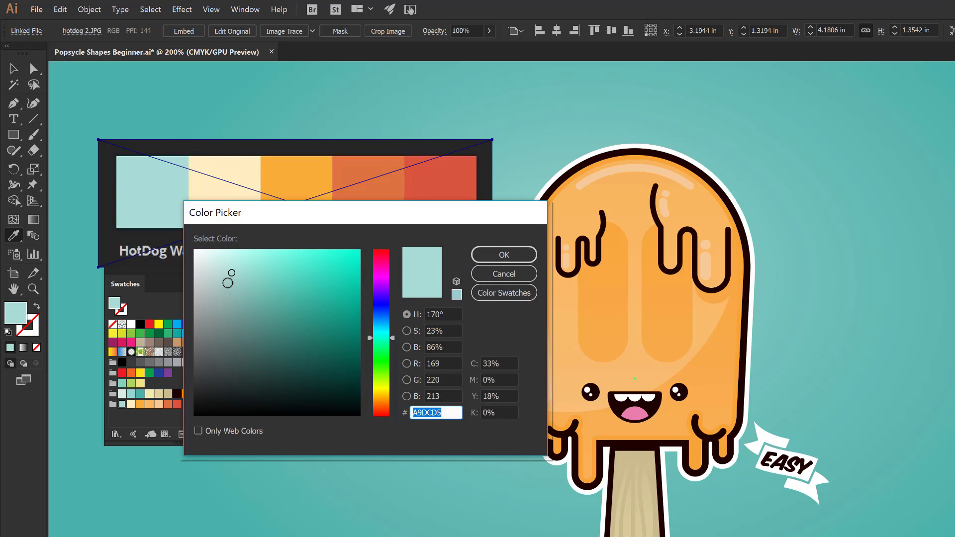
pyautogui.click(242, 286)
pyautogui.moveTo(242, 286); pyautogui.dragTo(254, 302)
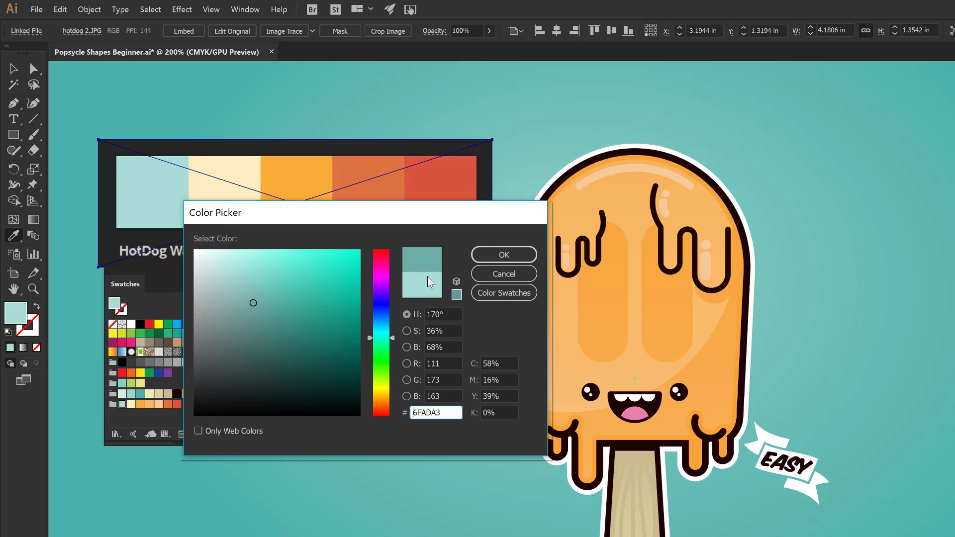
pyautogui.click(491, 257)
pyautogui.moveTo(16, 313); pyautogui.dragTo(118, 409)
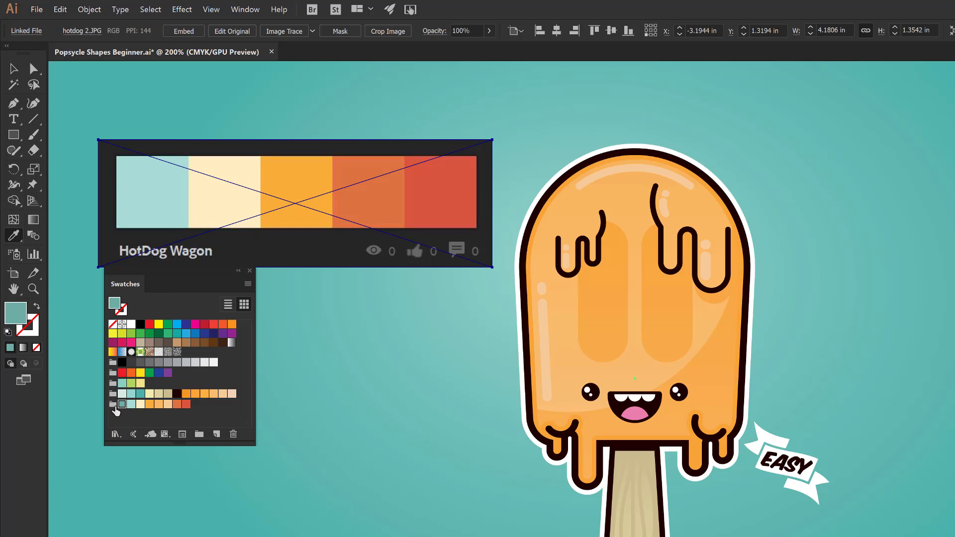
# Select the Popsicle group and choose Save Swatch Library as ASE from the panel menu
pyautogui.click(114, 405)
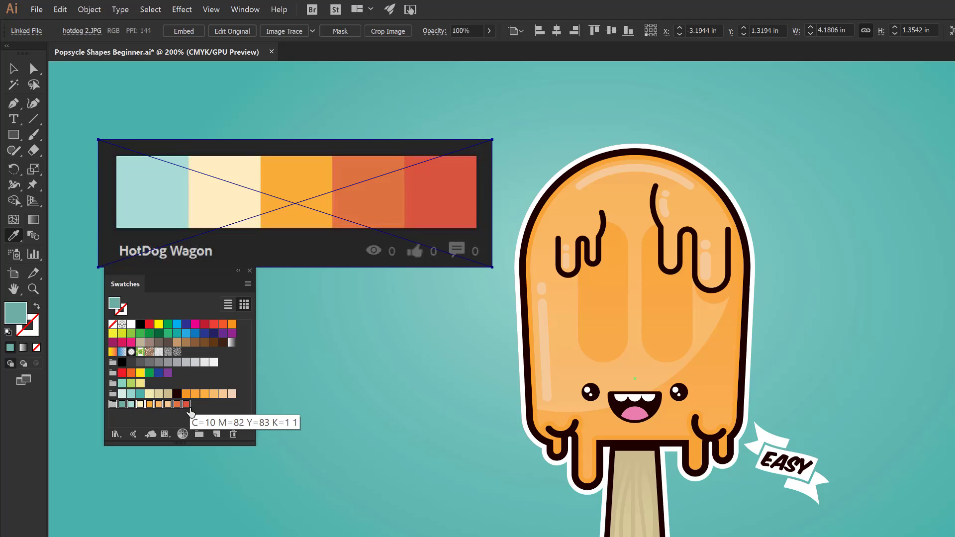
pyautogui.click(248, 283)
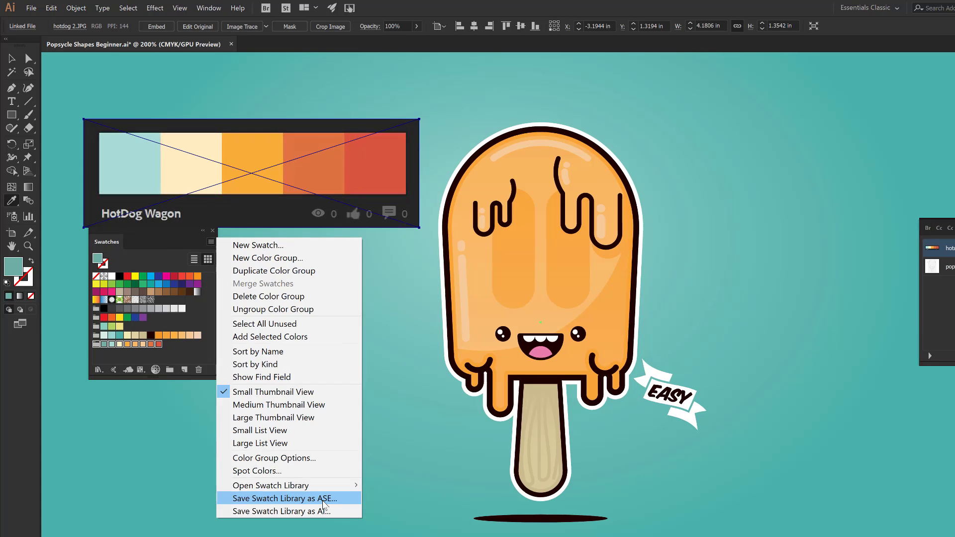
pyautogui.click(324, 500)
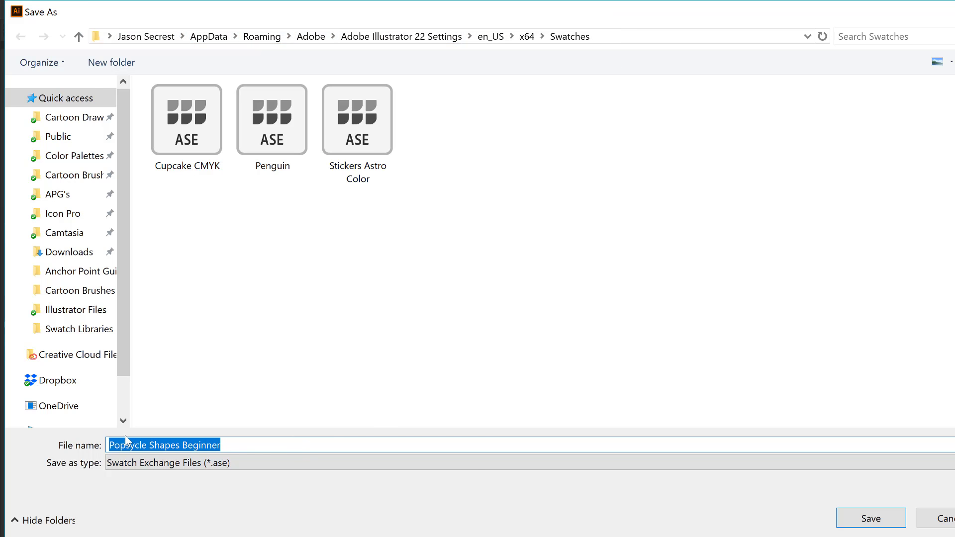
# Save the swatches as the 'Popsycle Shapes Beginner' ASE library in the Swatches folder
pyautogui.click(870, 520)
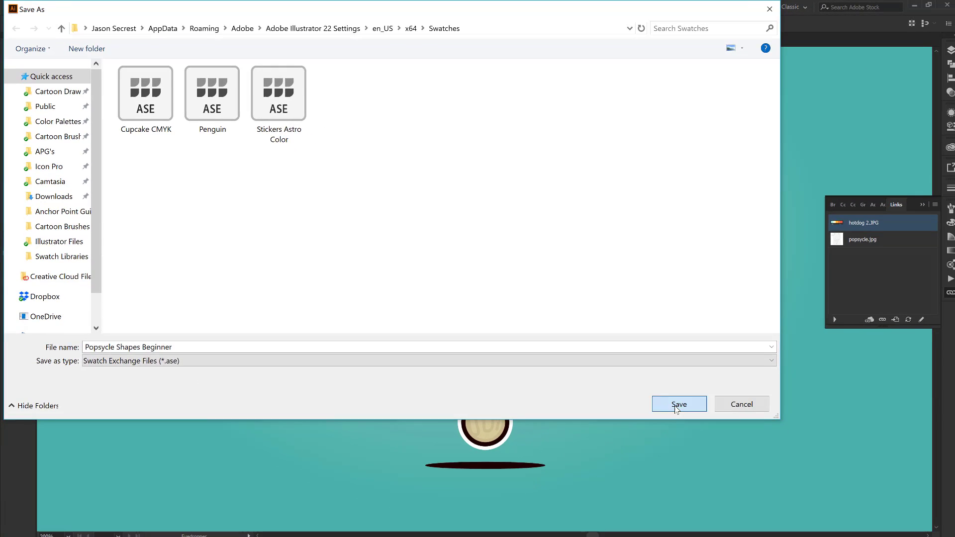
pyautogui.click(870, 518)
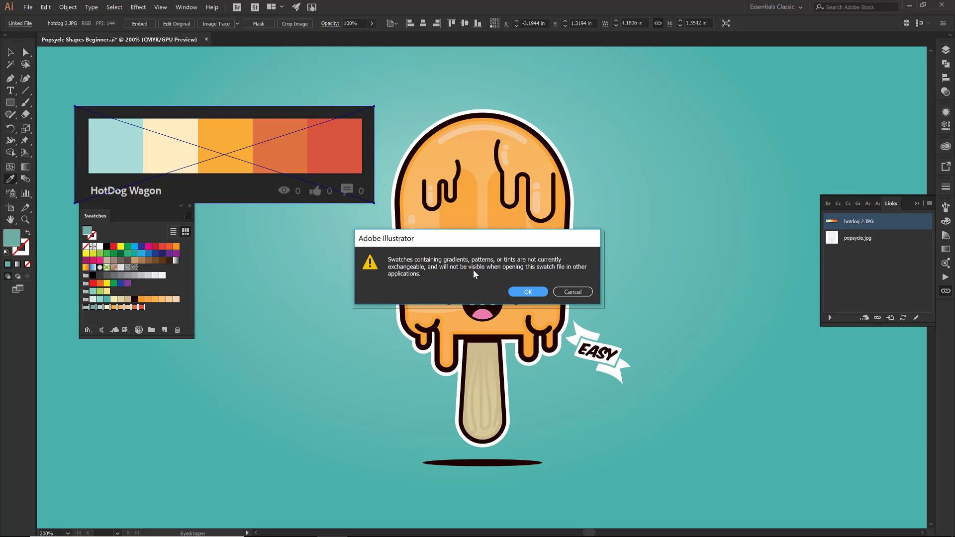
# Dismiss the swatch-exchange warning and confirm 'Popsycle Shapes Beginner' is listed among the swatch libraries
pyautogui.click(528, 292)
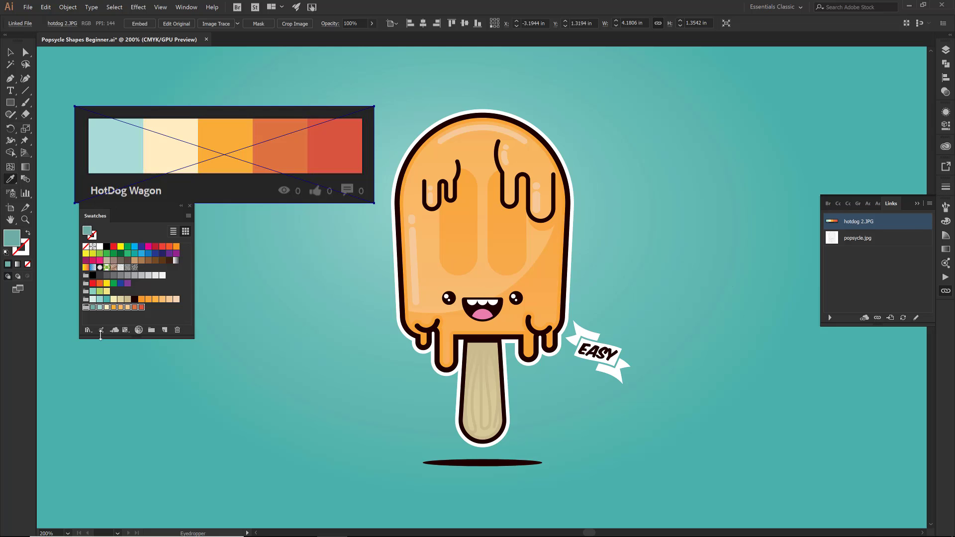
pyautogui.click(88, 331)
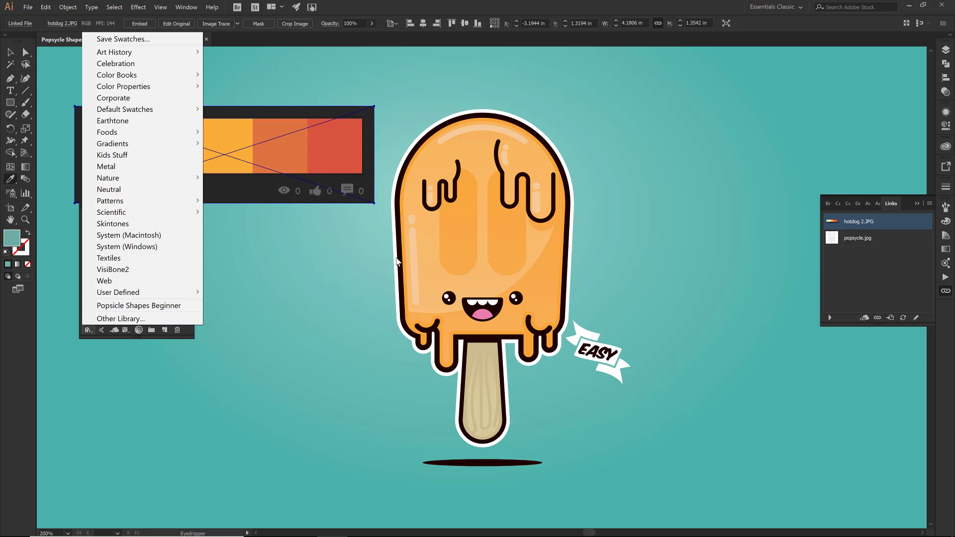
pyautogui.click(326, 275)
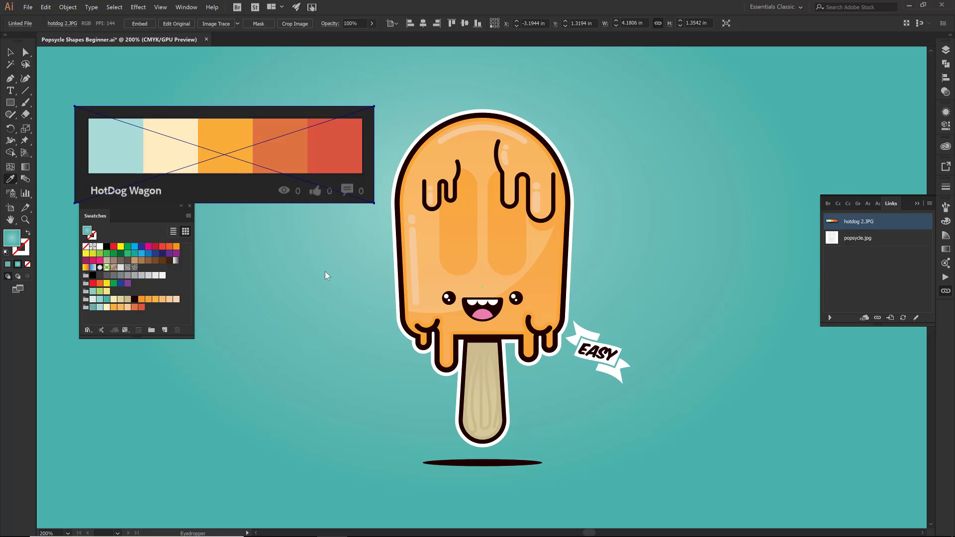